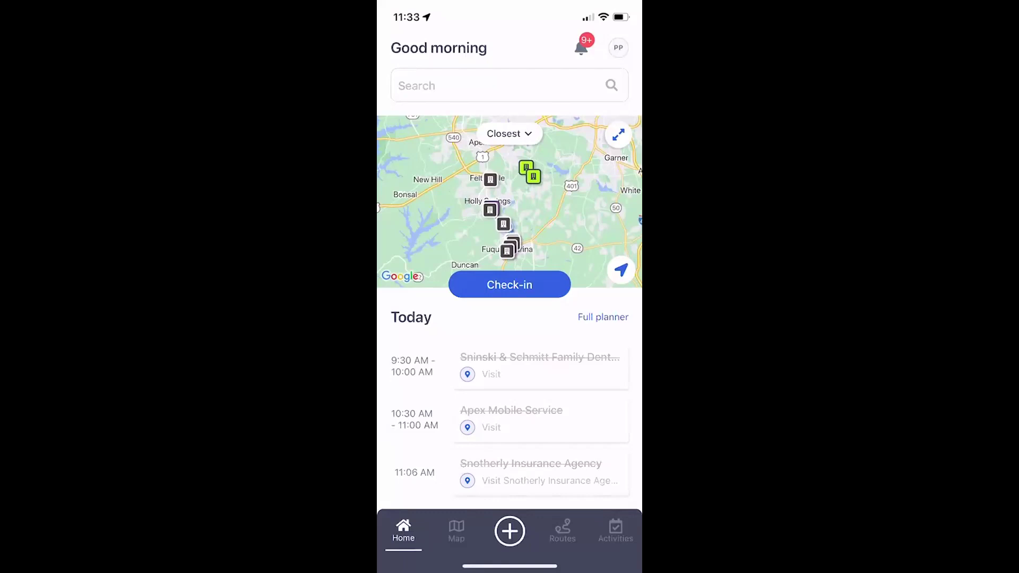
Open the map and filter it with a company rule where Color is any of Black.
click(455, 523)
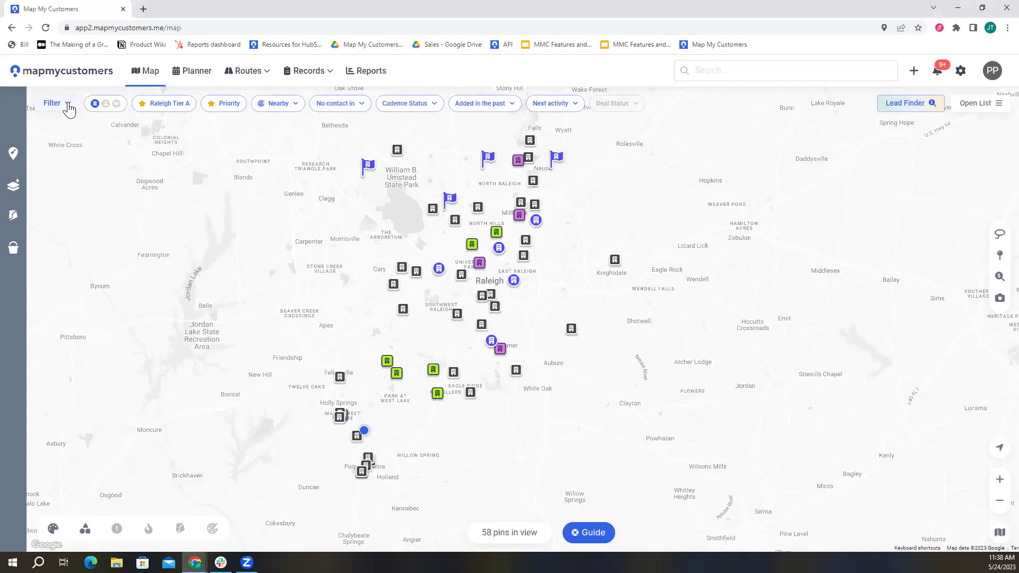
click(68, 105)
click(101, 167)
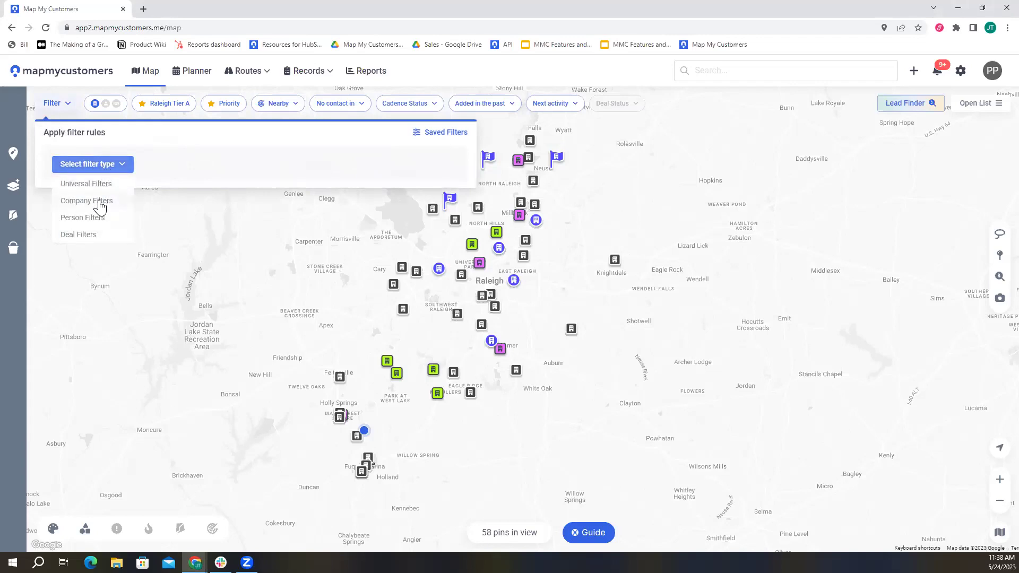
click(100, 204)
click(119, 175)
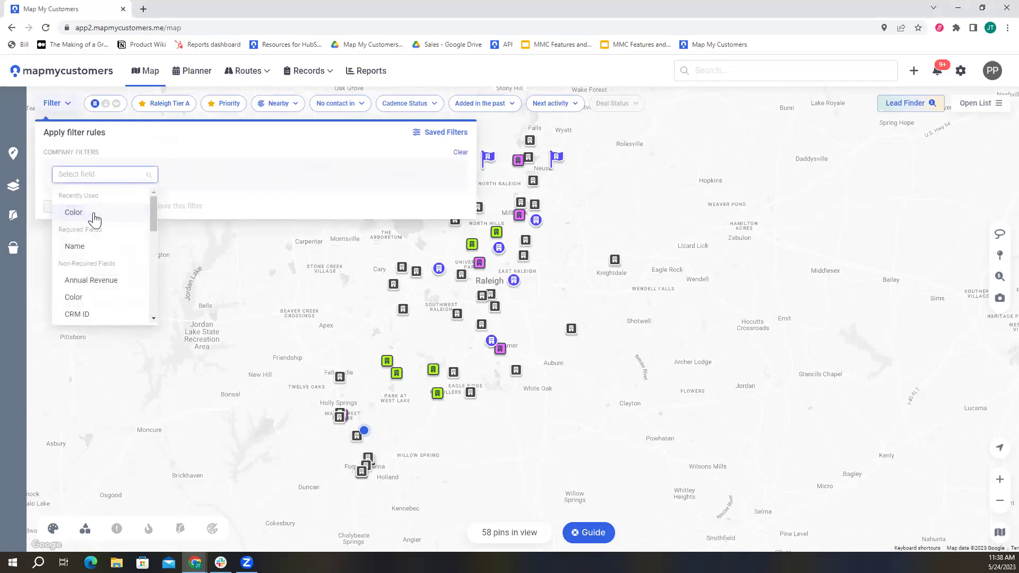
click(95, 218)
click(280, 175)
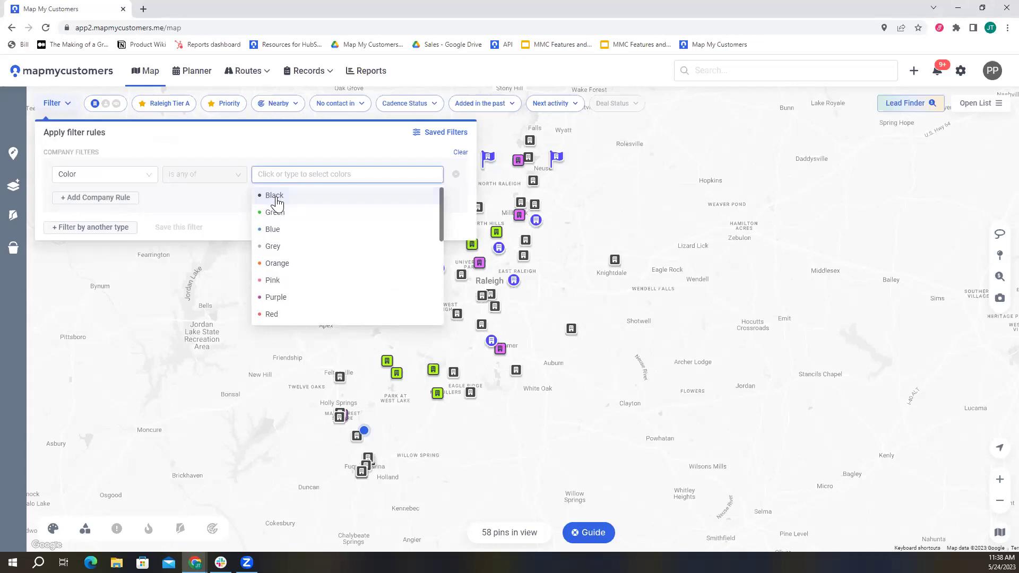
click(275, 196)
click(307, 303)
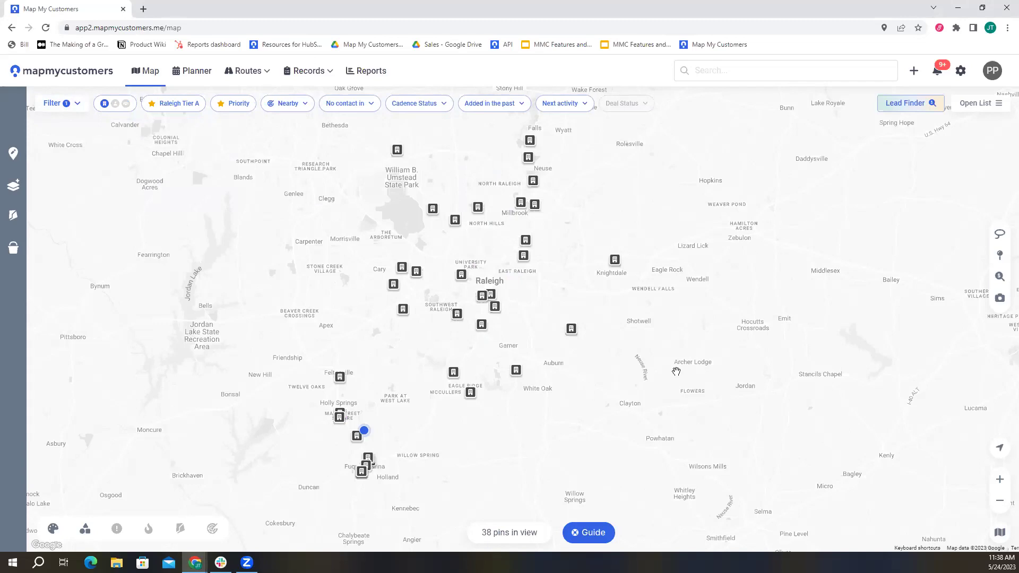
Lasso all the black company pins around Raleigh and open the options for adding them to groups.
click(999, 234)
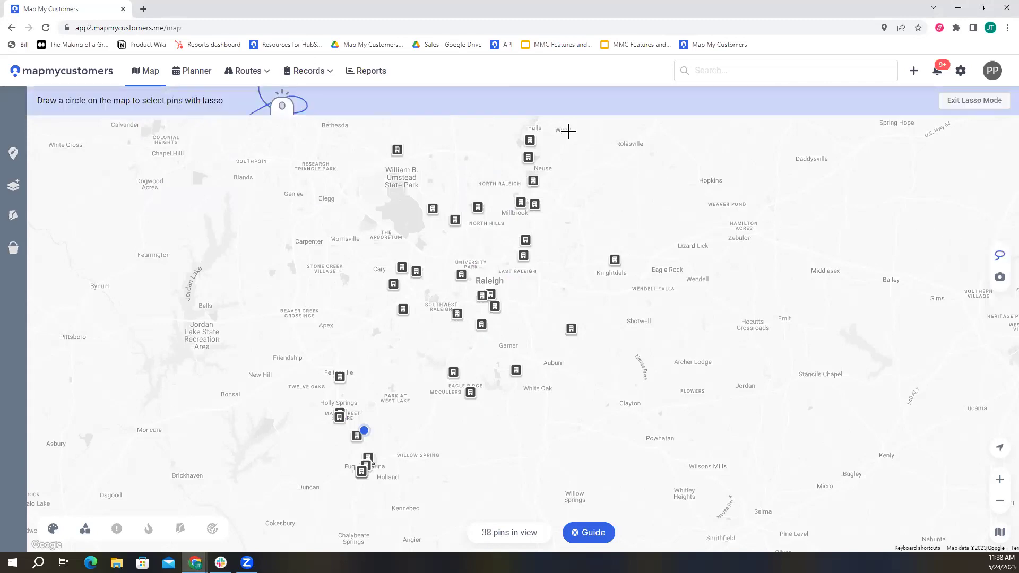
mouse_move(509, 121)
mouse_down()
mouse_move(402, 118)
mouse_move(260, 302)
mouse_move(273, 443)
mouse_move(351, 492)
mouse_move(605, 396)
mouse_move(659, 291)
mouse_move(615, 196)
mouse_move(559, 128)
mouse_up()
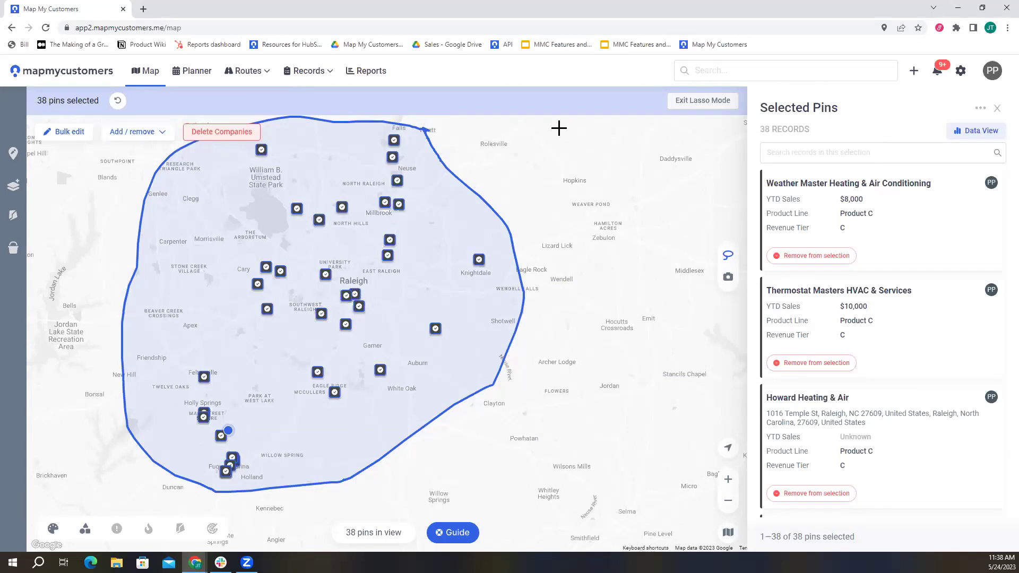
click(152, 133)
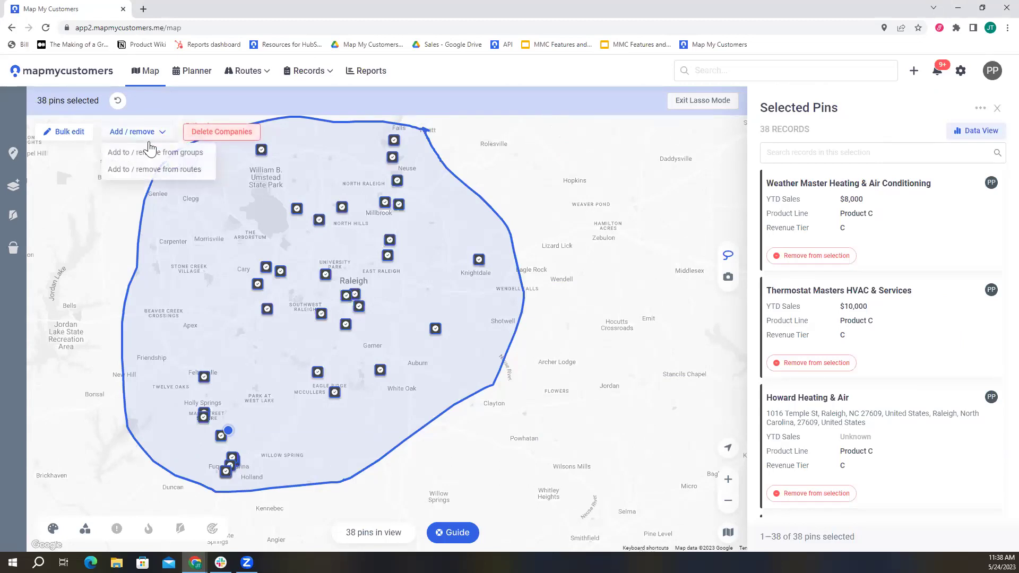
click(147, 156)
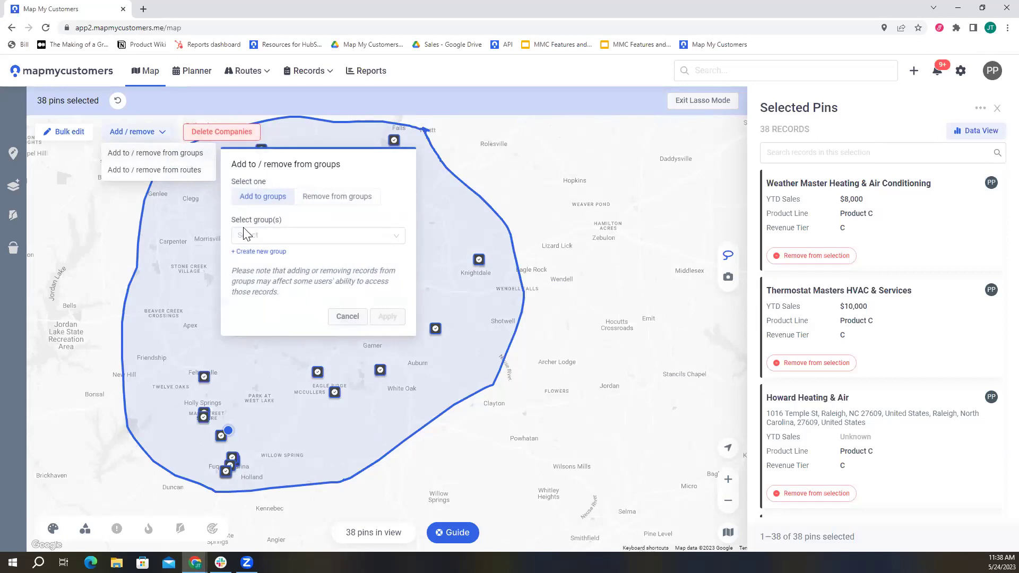
Start a new company group named "Raleigh - Prospects" with black as the group color.
click(255, 257)
text(Ralei)
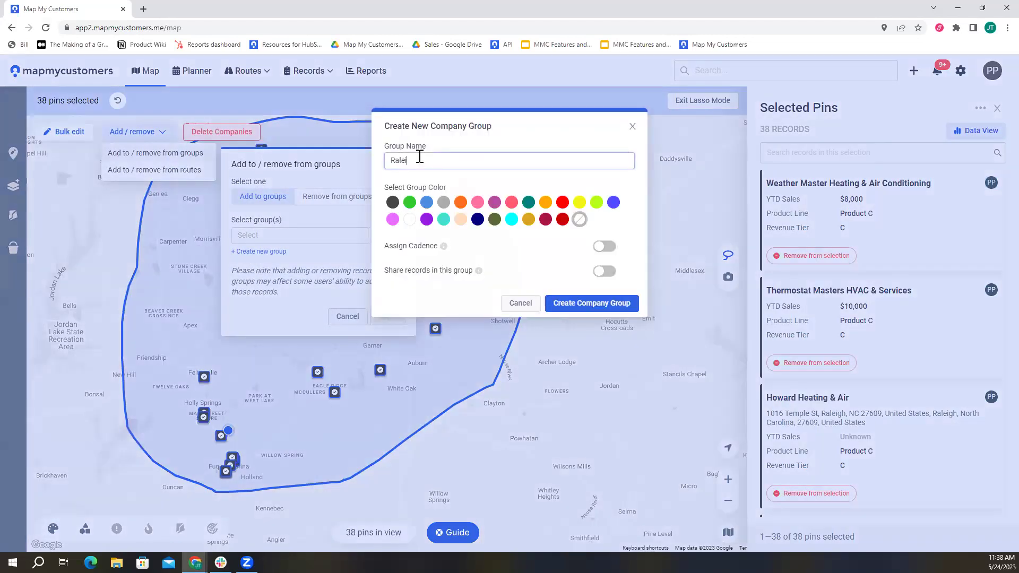
text(gh - Prospects)
click(392, 202)
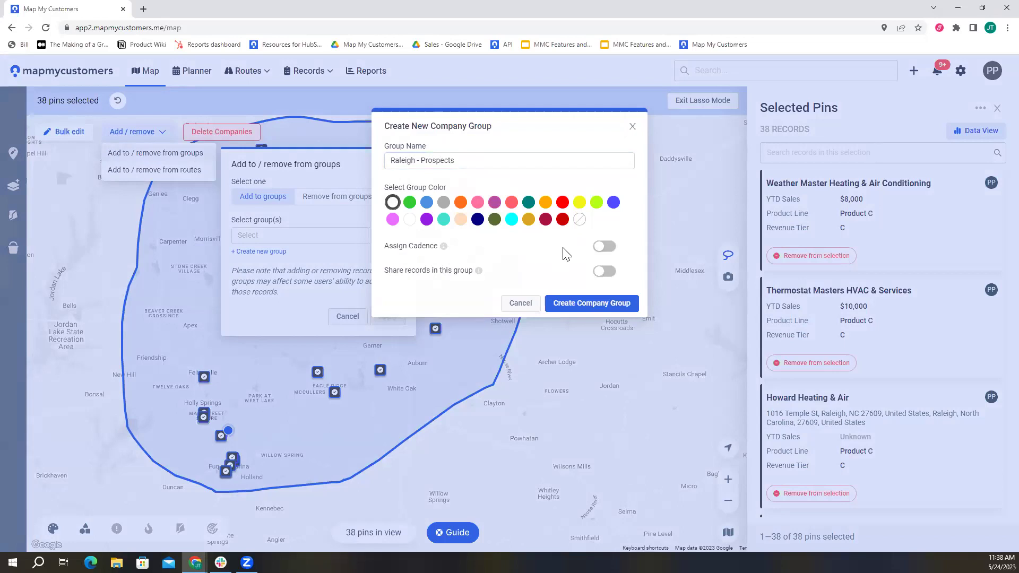
Assign the group a cadence of 60 days, fulfilled by the Visit, Meeting, Lunch and Dinner activity types.
click(604, 247)
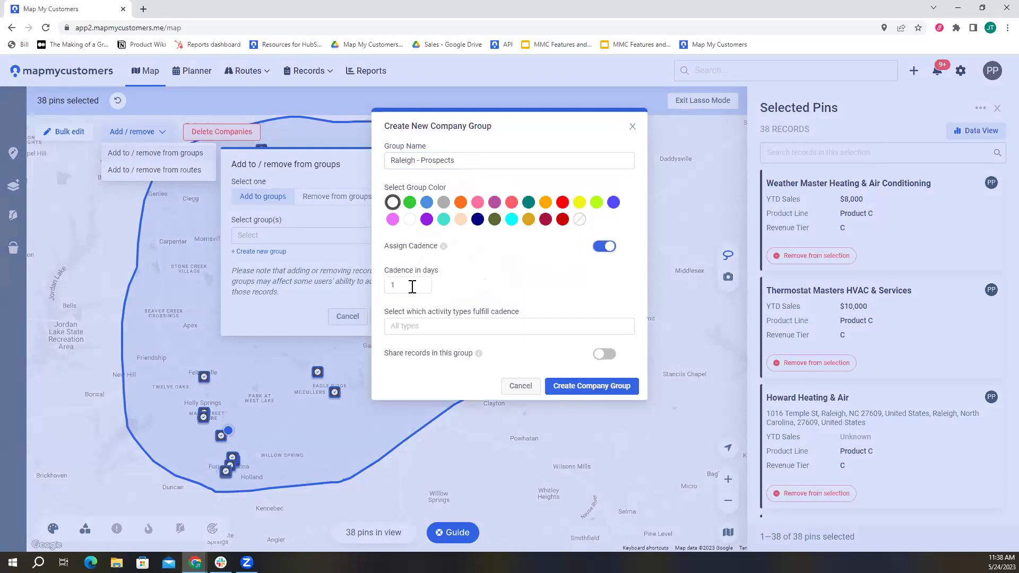
double_click(391, 287)
text(60)
click(449, 326)
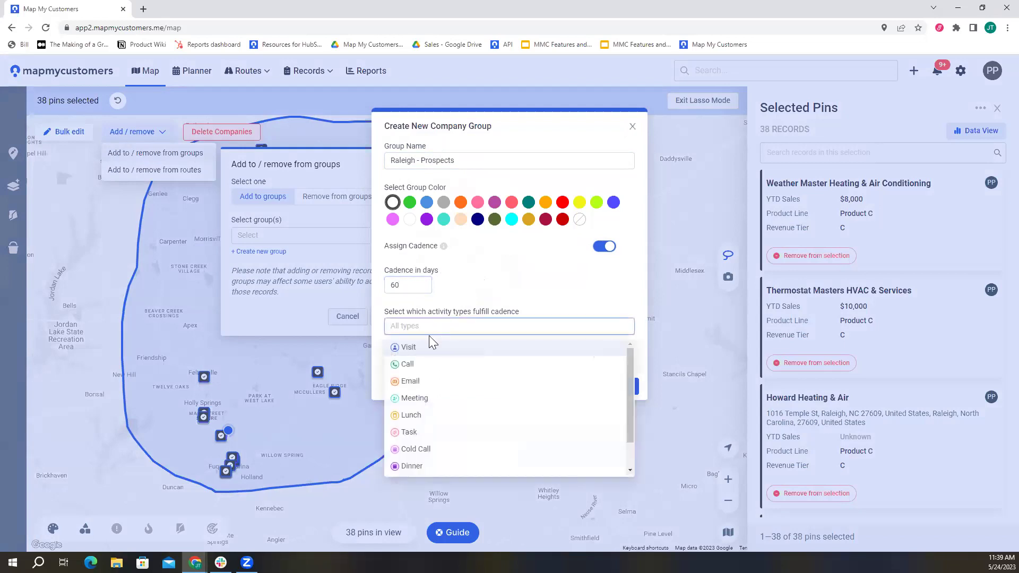
click(410, 352)
click(413, 399)
click(415, 415)
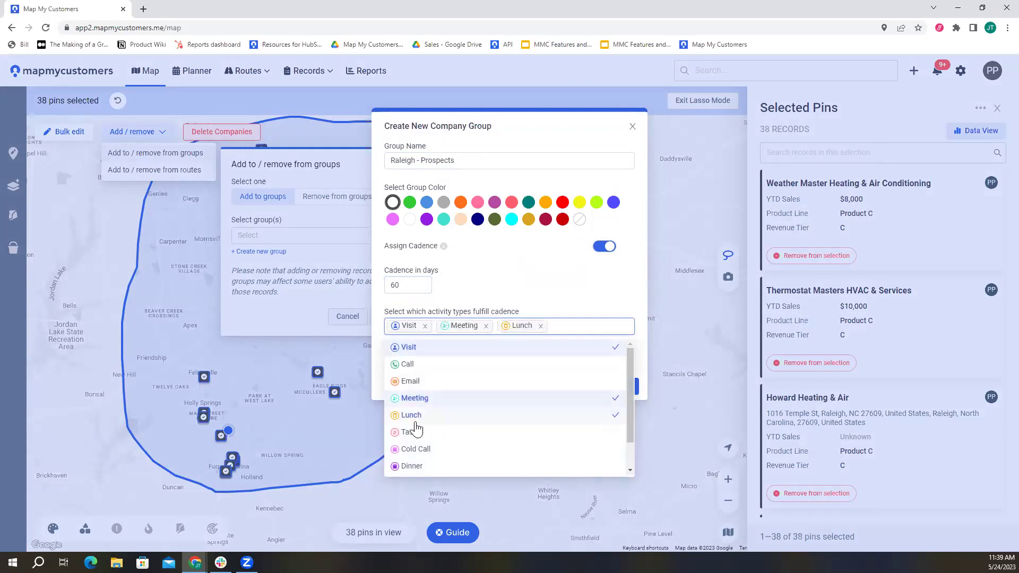
click(418, 472)
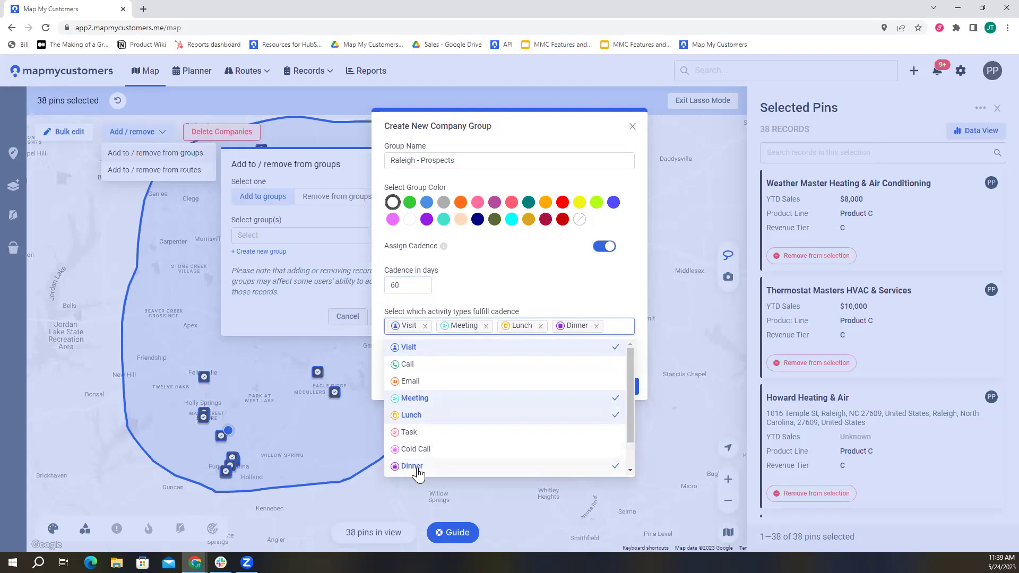
click(624, 297)
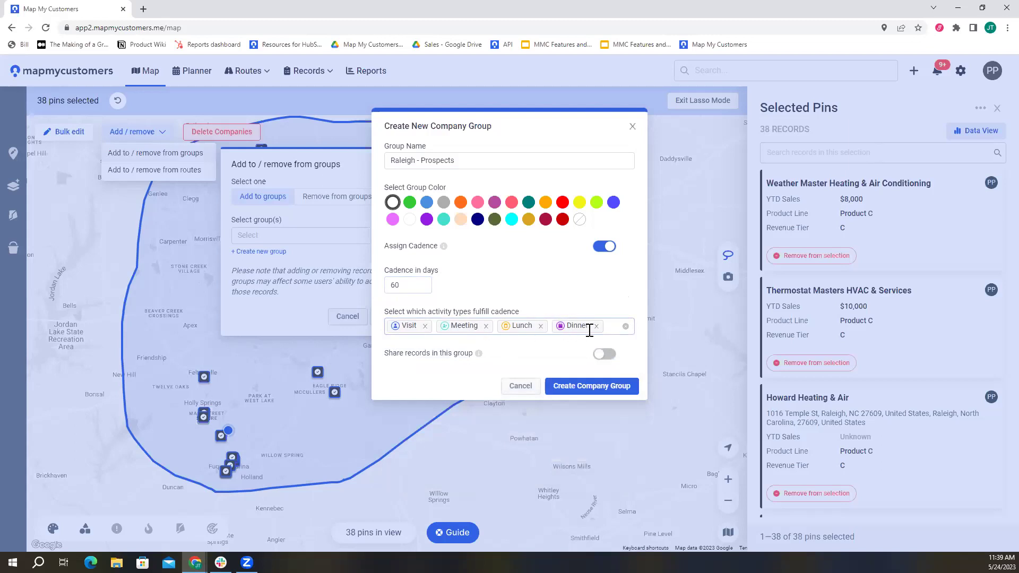
Create the Raleigh - Prospects company group and add the lassoed companies to it.
click(606, 382)
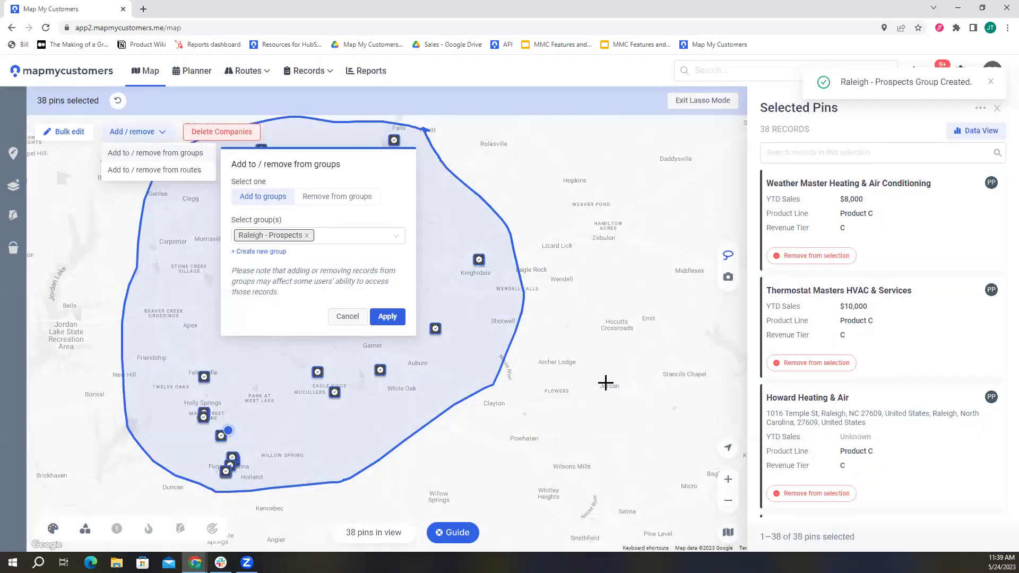
click(386, 316)
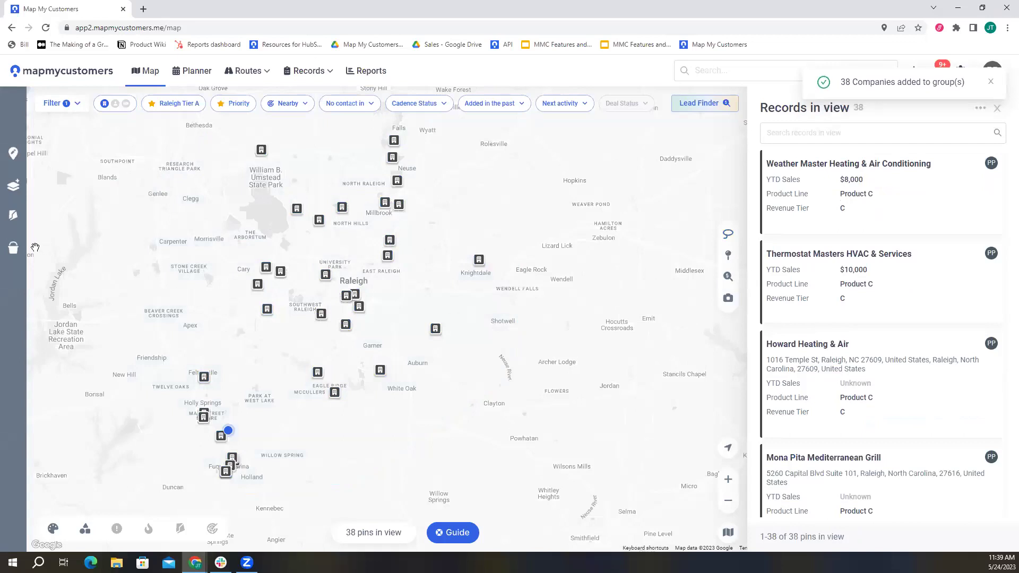
Check the list of company groups for the new group, and close the records list beside the map.
click(16, 252)
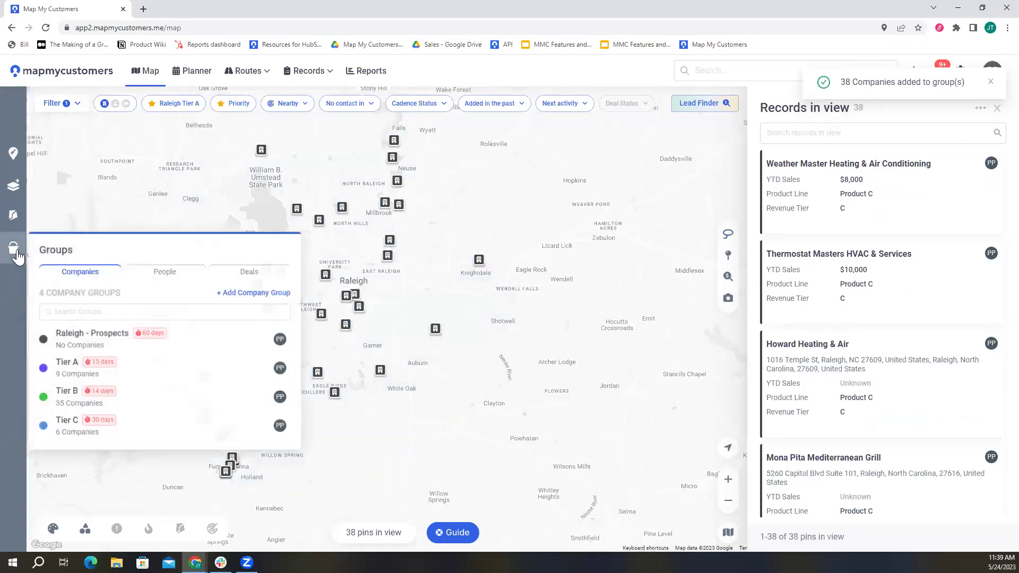
click(505, 387)
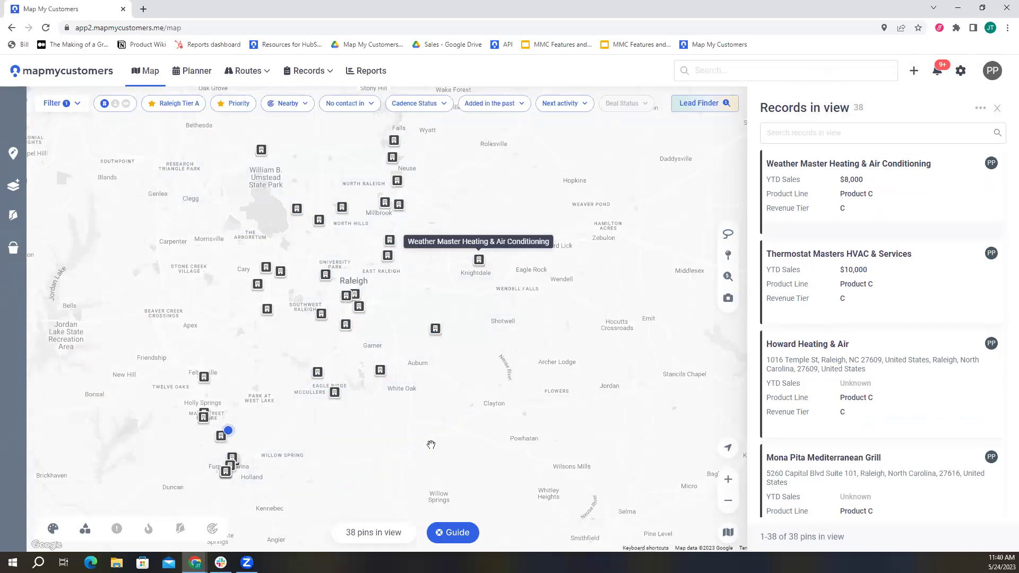
click(997, 109)
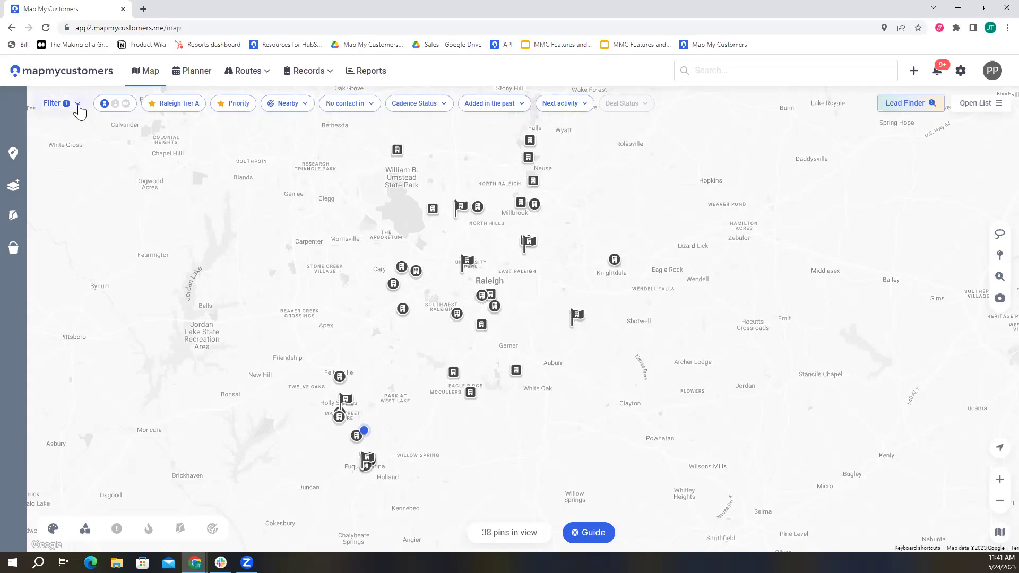
Clear the company color filter from the map so all pins are shown.
click(77, 106)
click(458, 159)
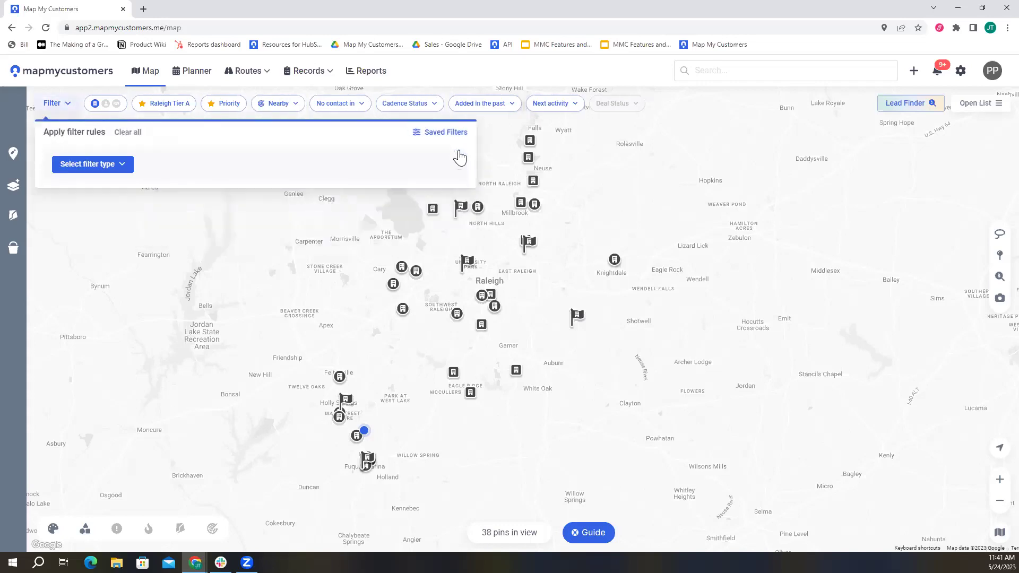
click(526, 415)
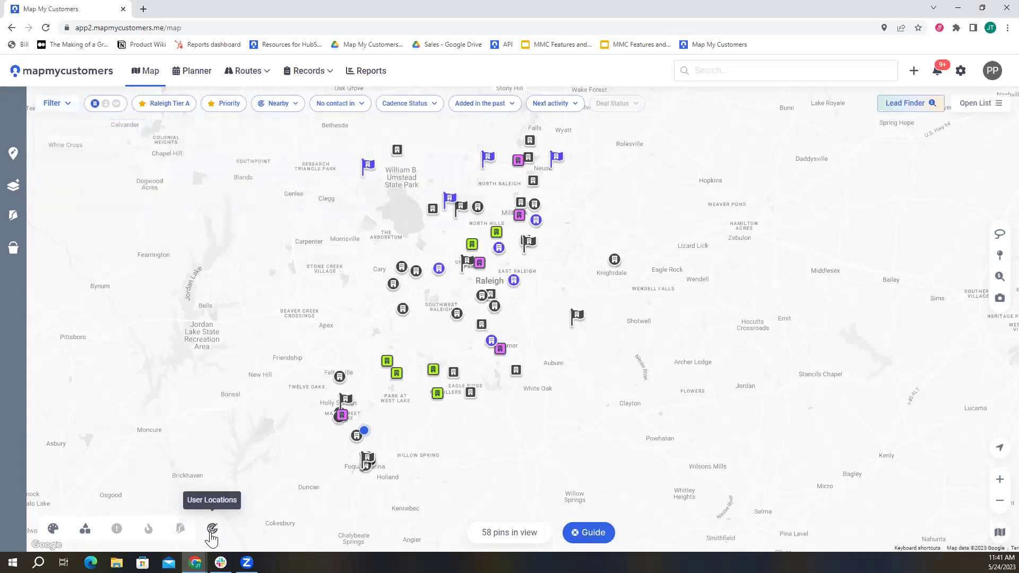
View the Alert Badges settings and the available Cadence Status filter options without applying any.
click(117, 529)
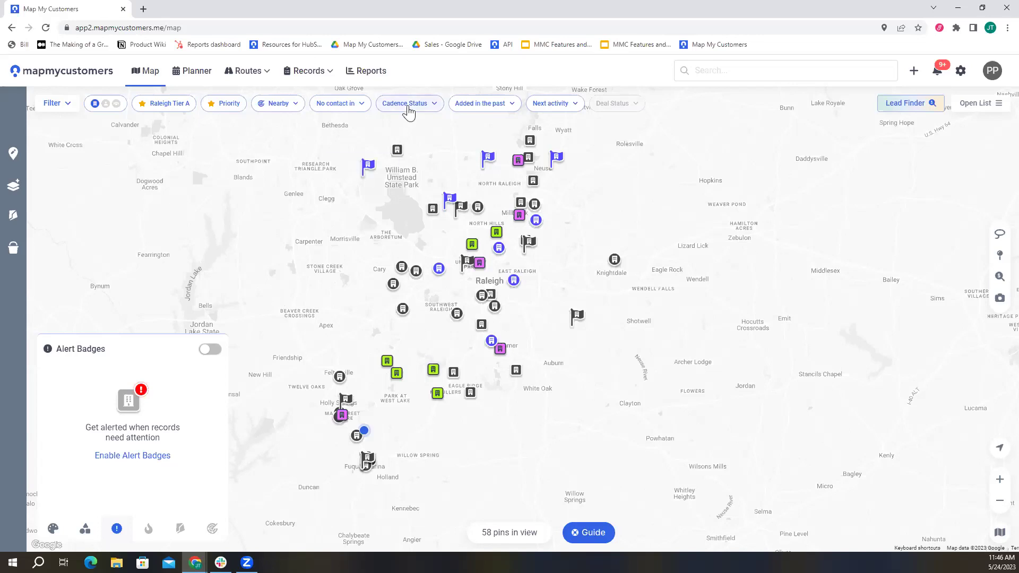
click(408, 106)
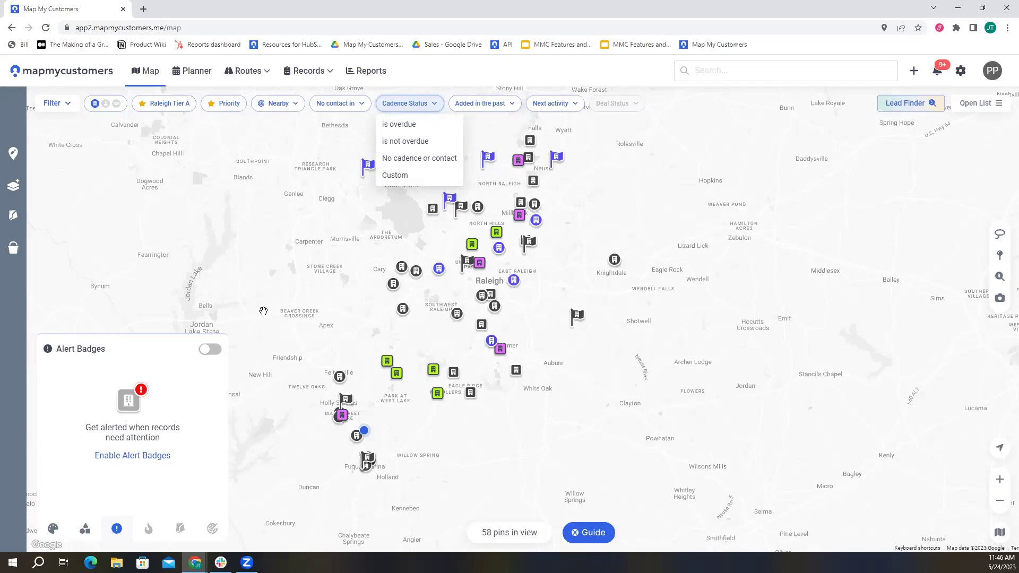
click(116, 529)
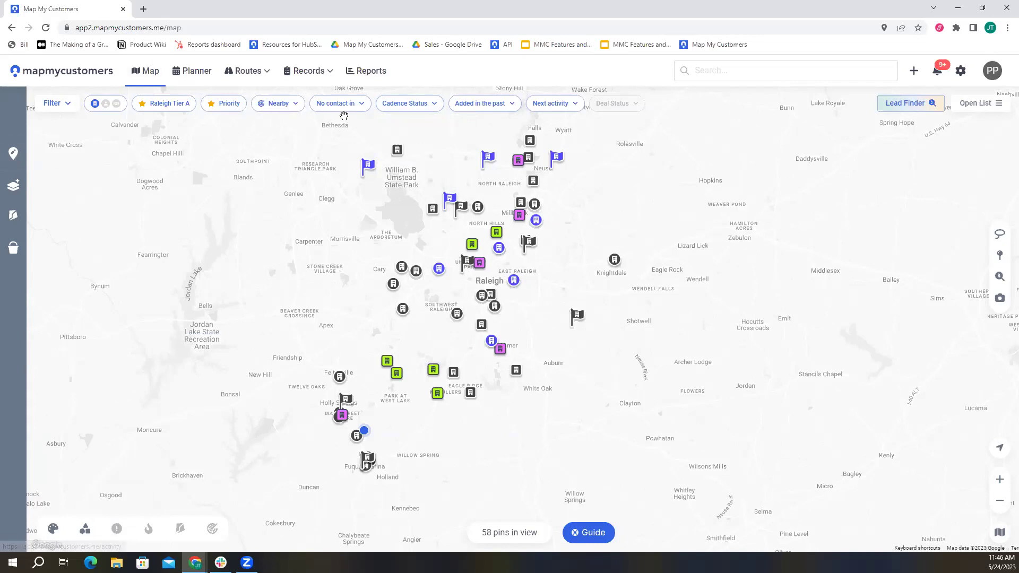
Filter the map to companies with no contact in more than 60 days.
click(364, 109)
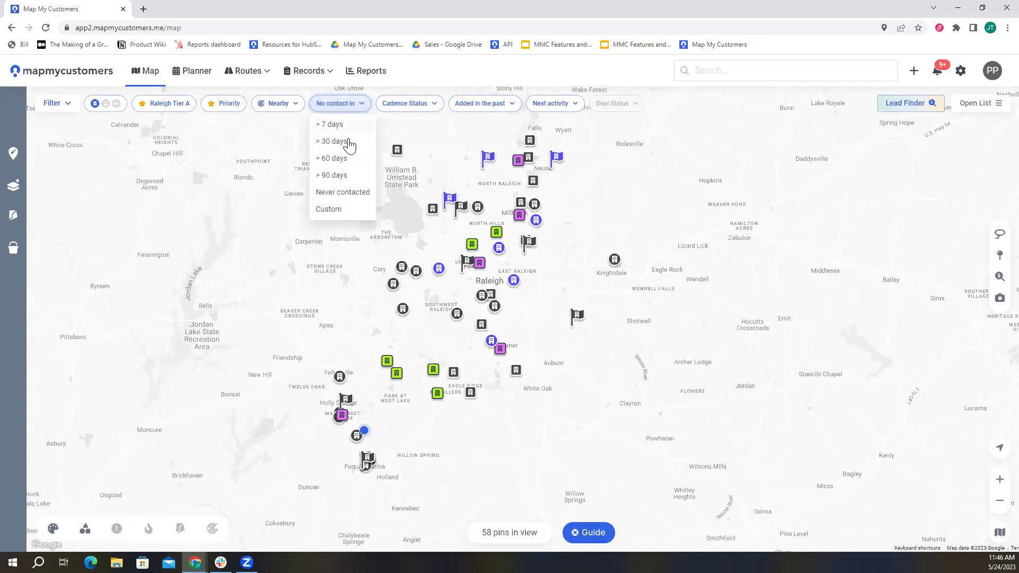
click(335, 159)
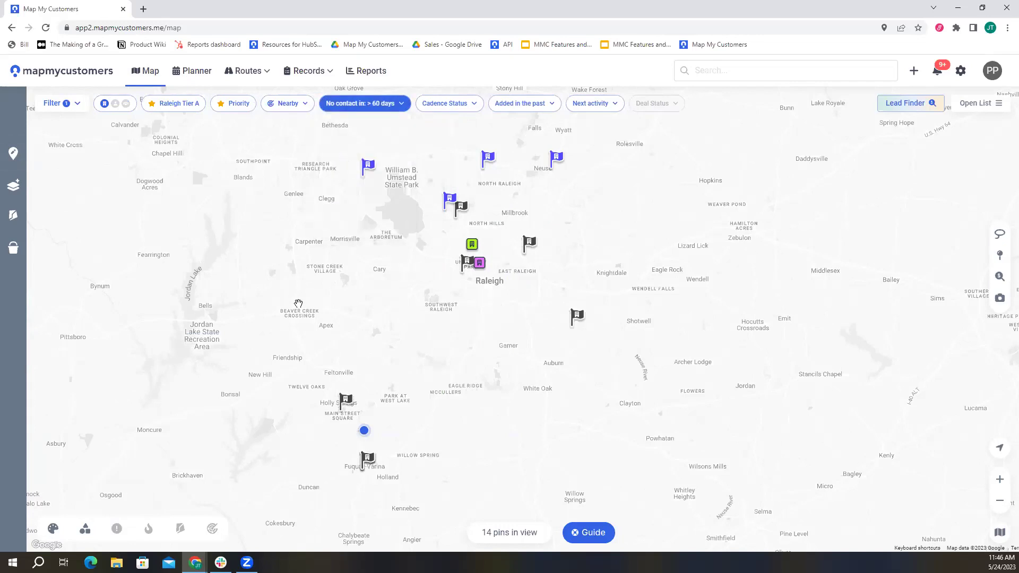